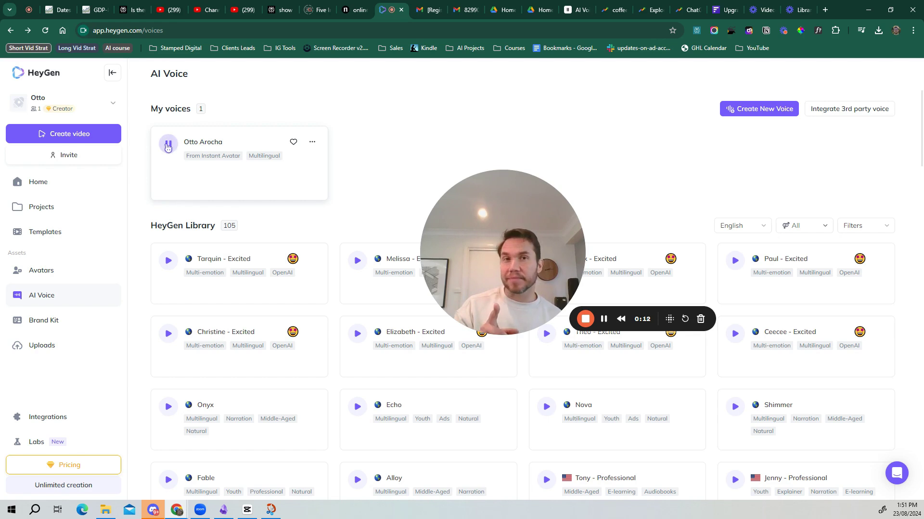
# Play a preview of the cloned voice, then stop it
pyautogui.click(168, 144)
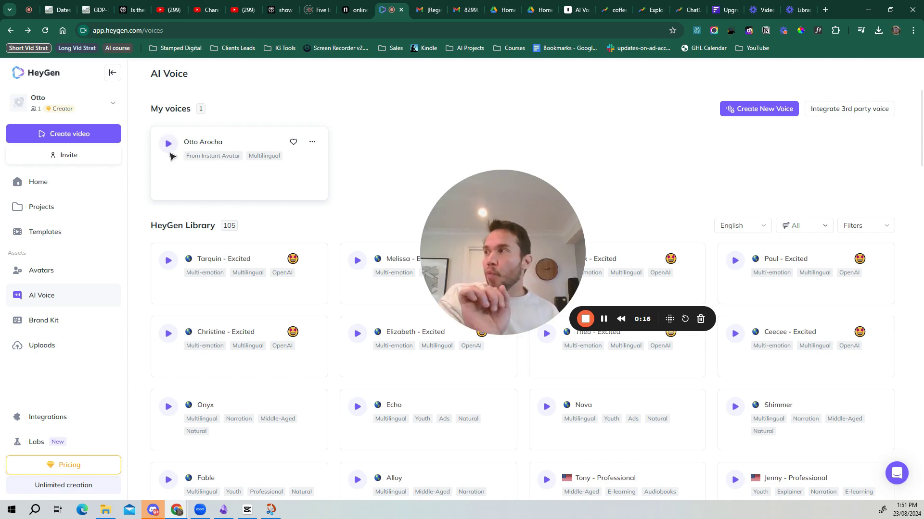
pyautogui.click(169, 151)
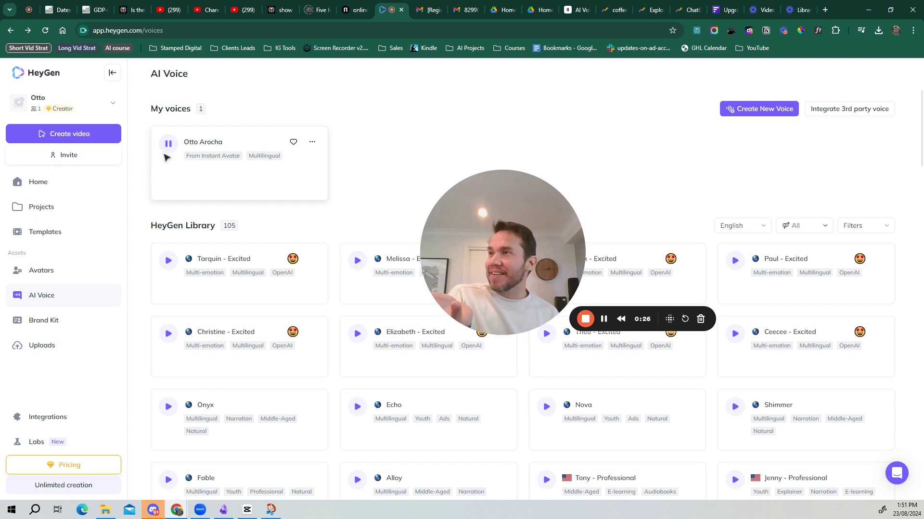
pyautogui.click(162, 154)
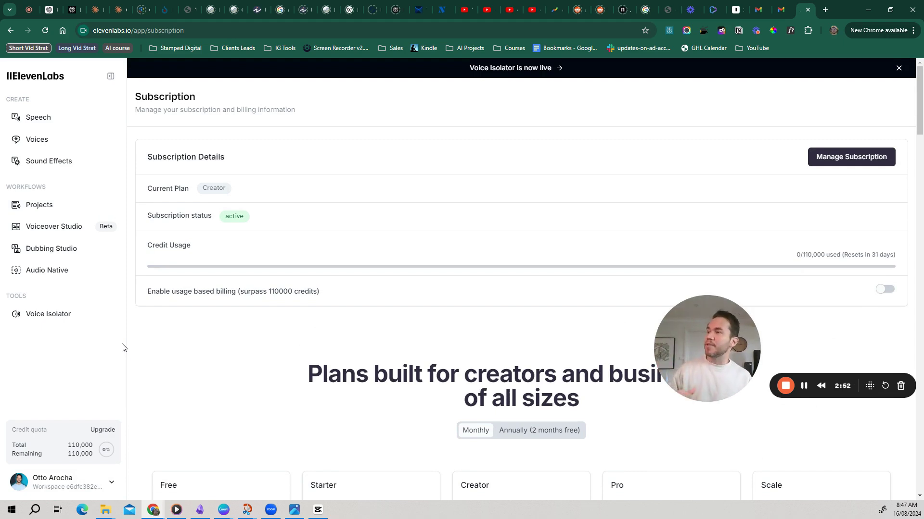
# Compare the subscription plans, noting the Creator plan's professional voice cloning
pyautogui.scroll(-2, 252, 335)
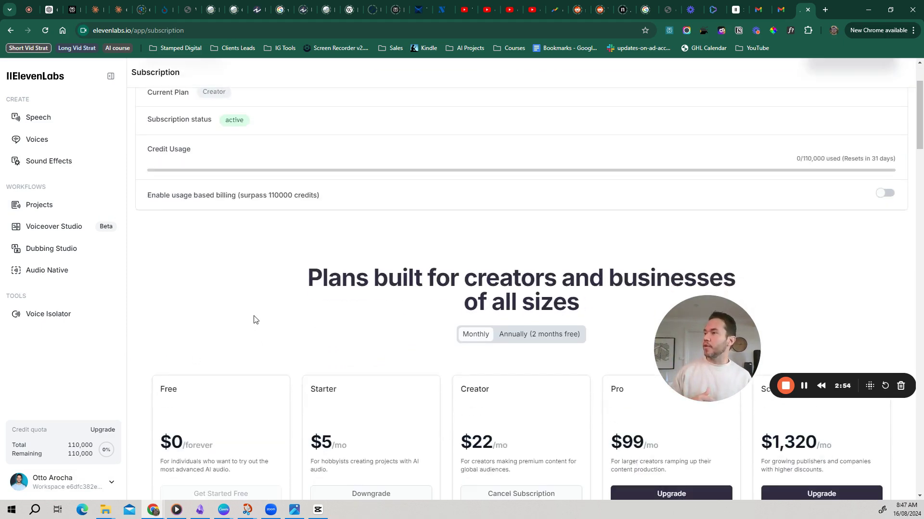
pyautogui.scroll(-5, 255, 320)
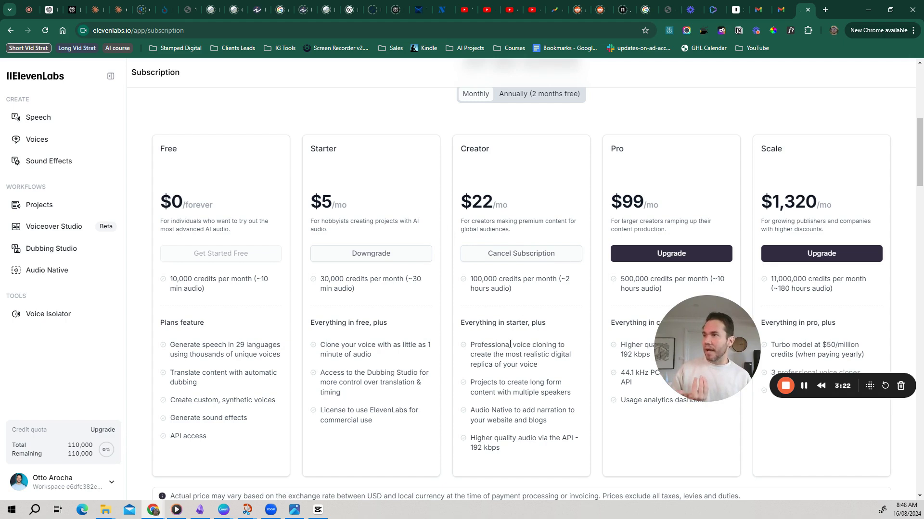
pyautogui.moveTo(470, 346); pyautogui.dragTo(560, 345)
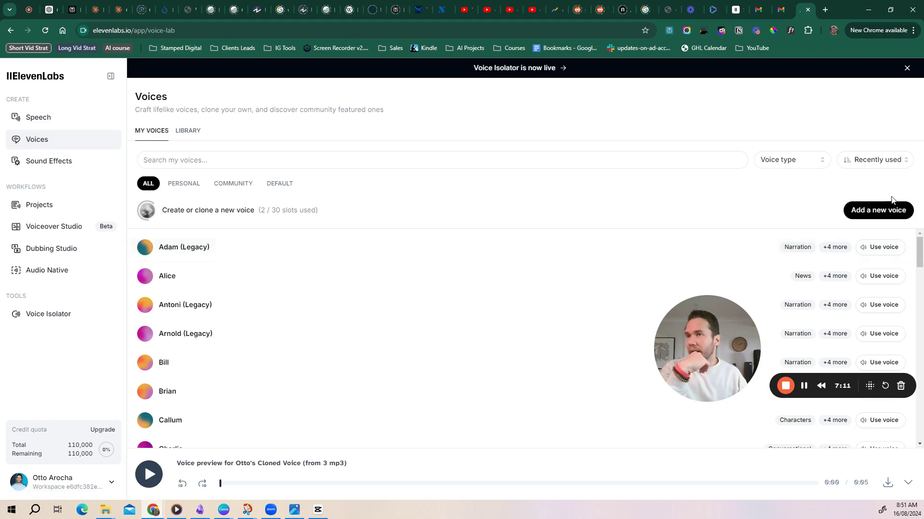
# Start an Instant Voice Clone and try uploading '0815 (2).wav', which is rejected as over 10MB
pyautogui.click(878, 212)
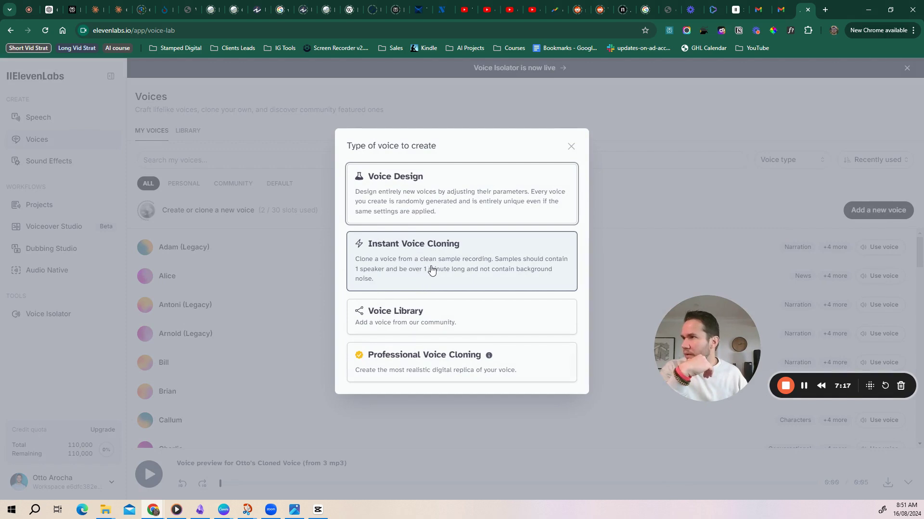
pyautogui.click(521, 270)
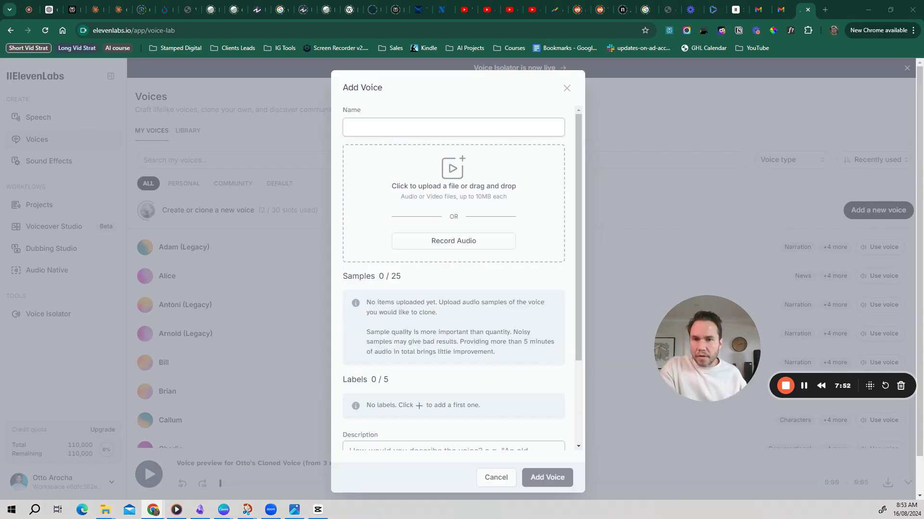
pyautogui.moveTo(921, 202); pyautogui.dragTo(464, 215)
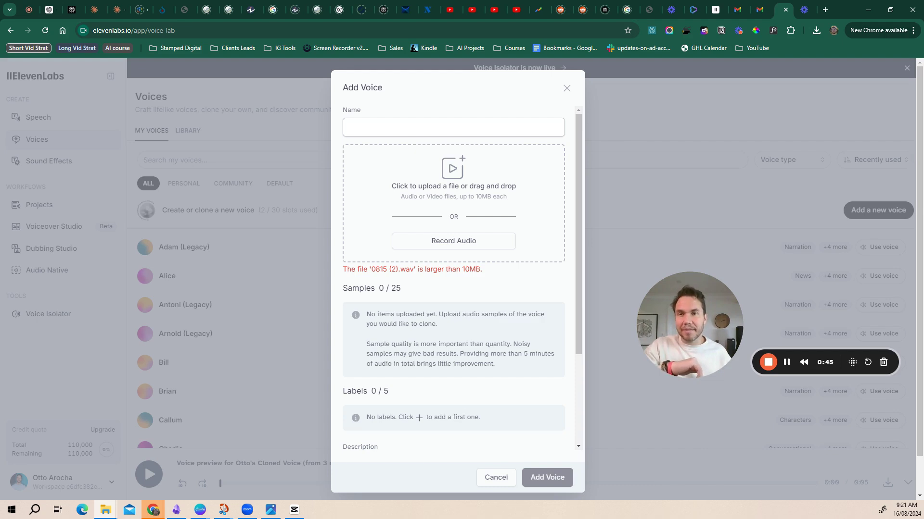
# Add the 1.6 MB mp3 sample and enter the speaker's name as the voice name
pyautogui.moveTo(816, 152); pyautogui.dragTo(474, 214)
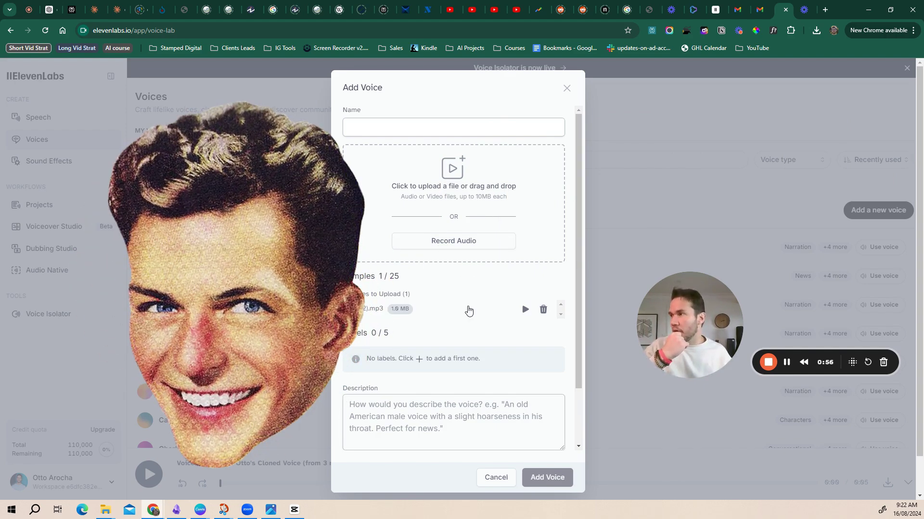
pyautogui.click(415, 134)
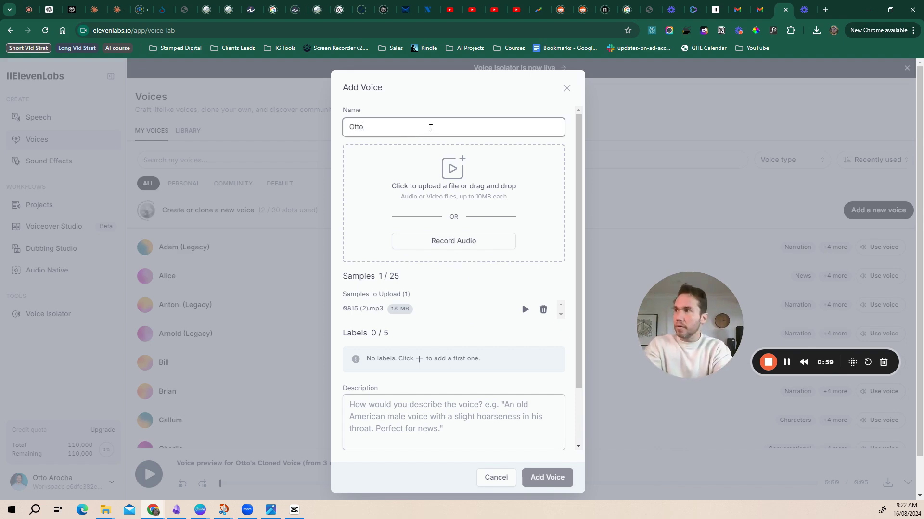
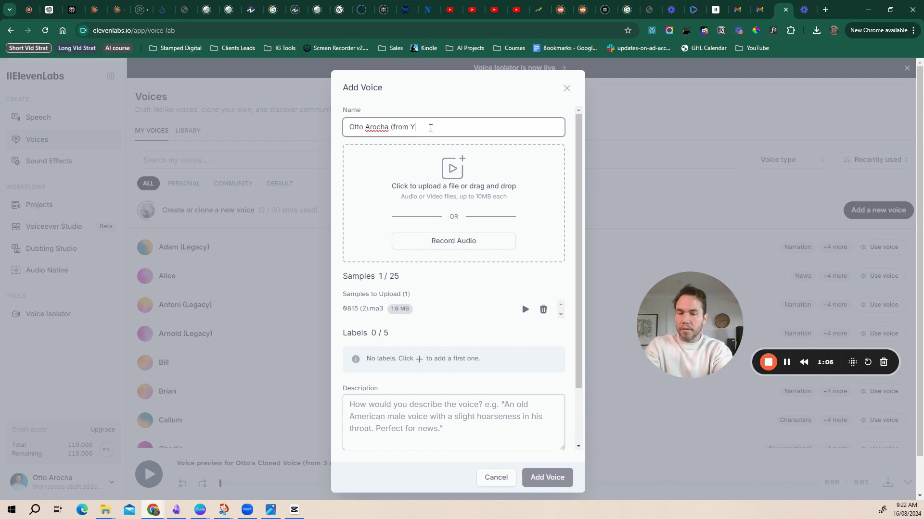
pyautogui.write('T vid)')
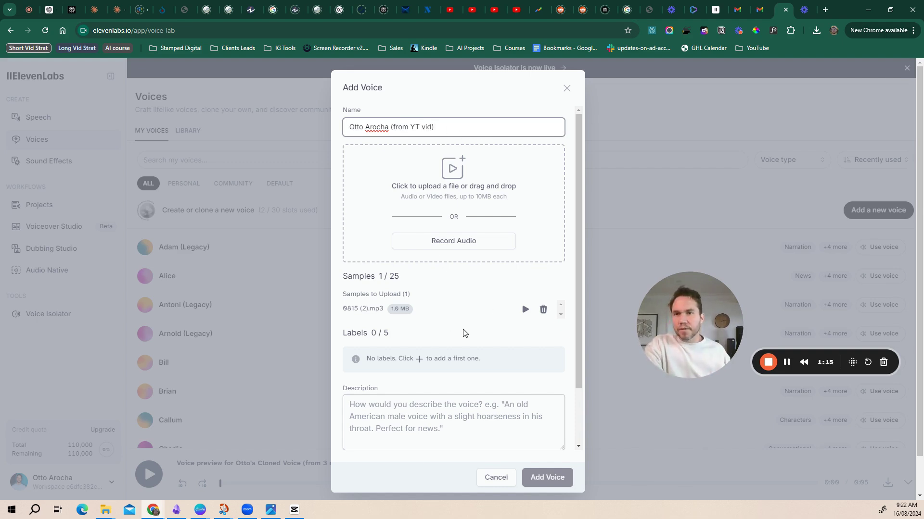
pyautogui.scroll(-1, 482, 322)
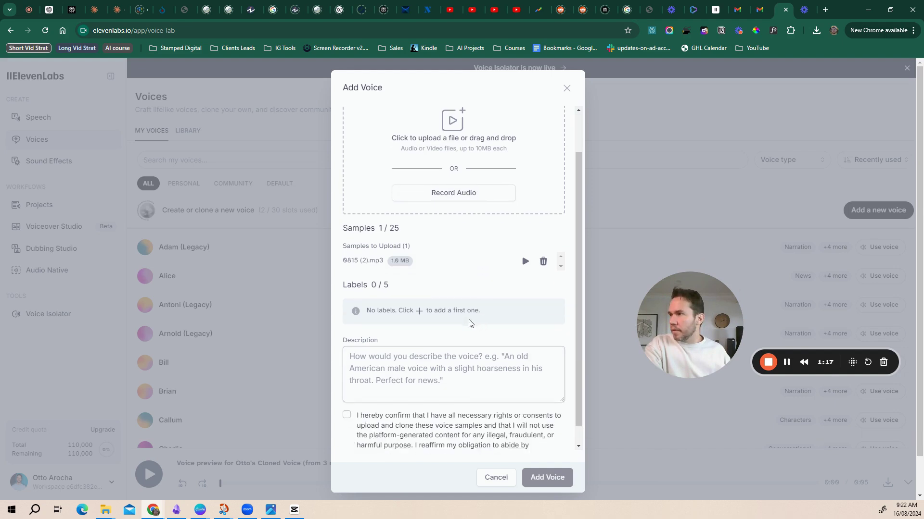
# Describe the voice as a male in his 40s with a soft Venezuelan accent, accept consent, and save
pyautogui.click(424, 350)
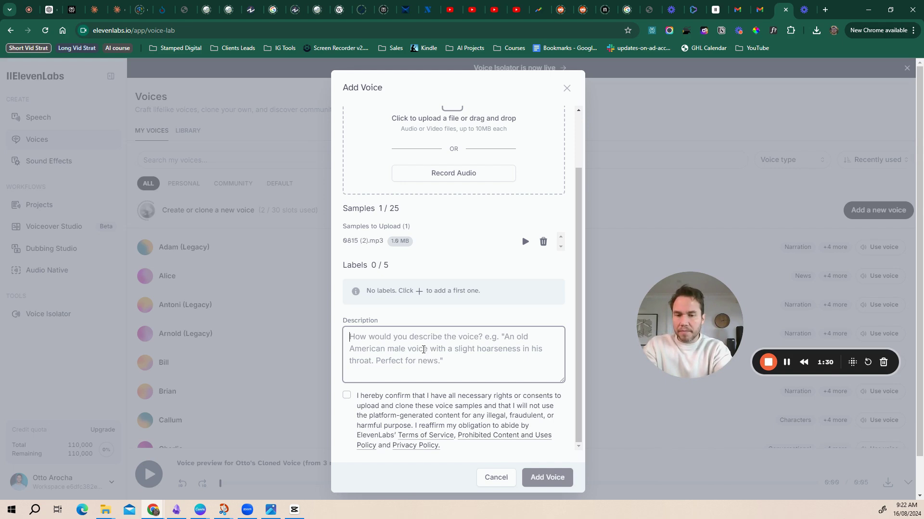
pyautogui.write('A male in his 40s who speaks English with a soft Venezuelan accent')
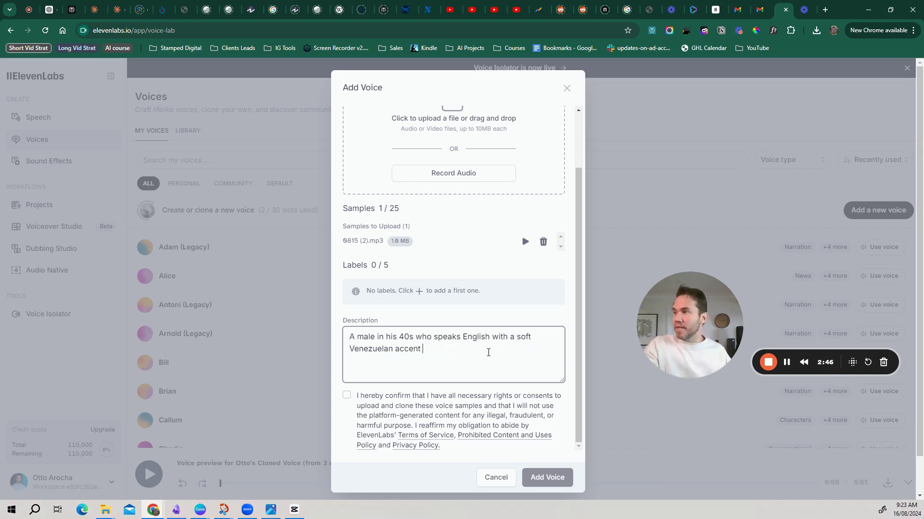
pyautogui.write('. He')
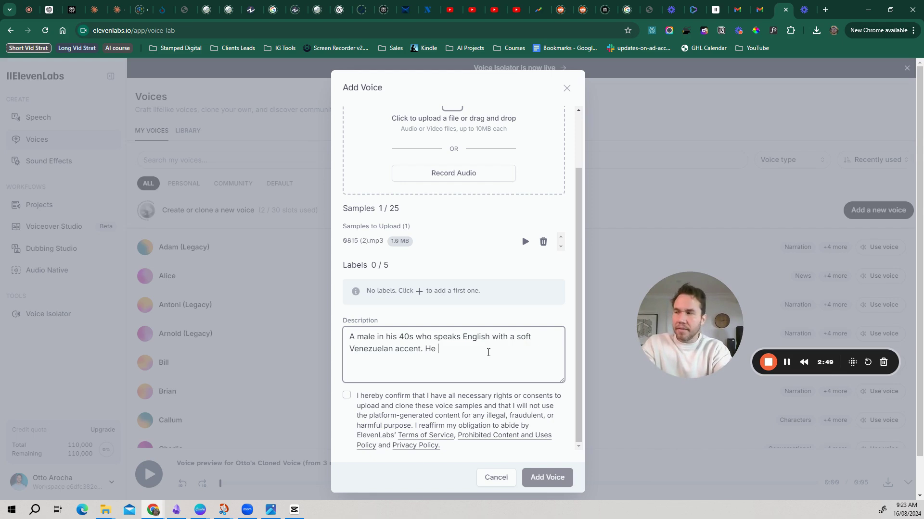
pyautogui.press('BackSpace')
pyautogui.press('BackSpace')
pyautogui.press('BackSpace')
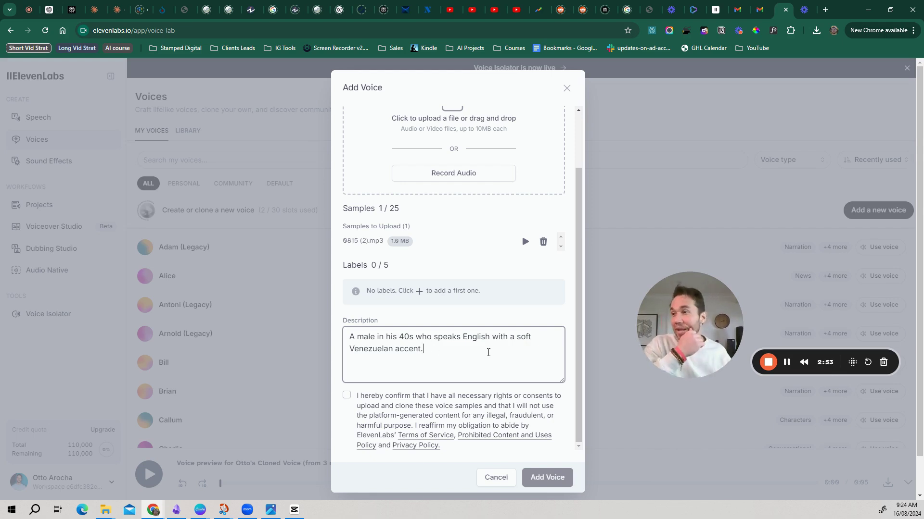
pyautogui.click(346, 396)
pyautogui.click(559, 475)
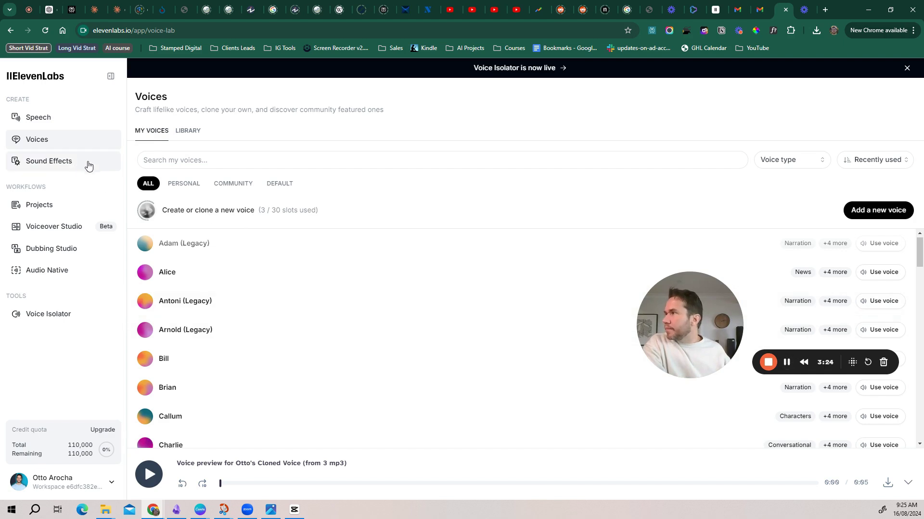
# Filter to personal voices, open the new clone, and use it for speech generation
pyautogui.click(186, 185)
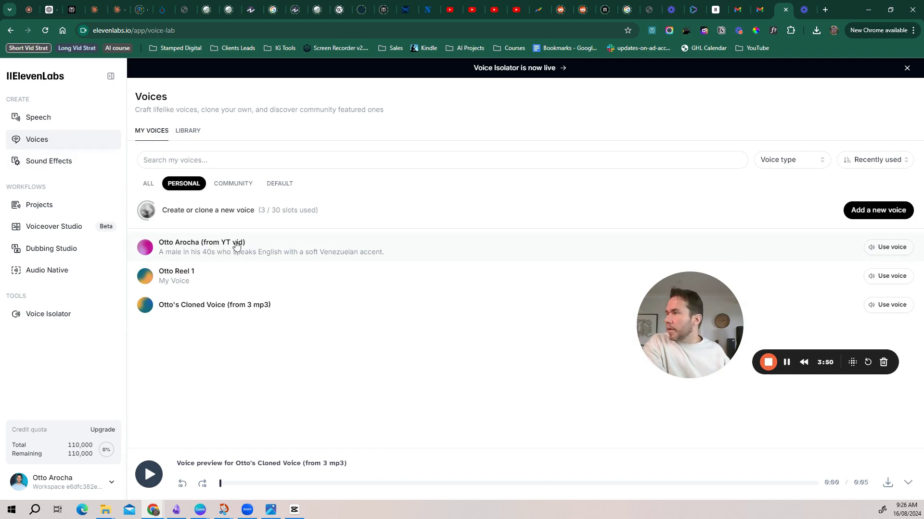
pyautogui.click(236, 247)
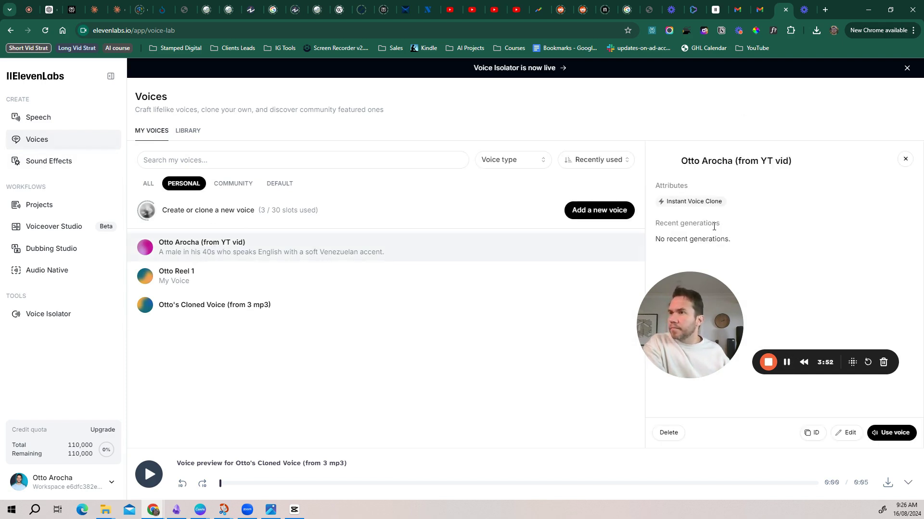
pyautogui.click(890, 433)
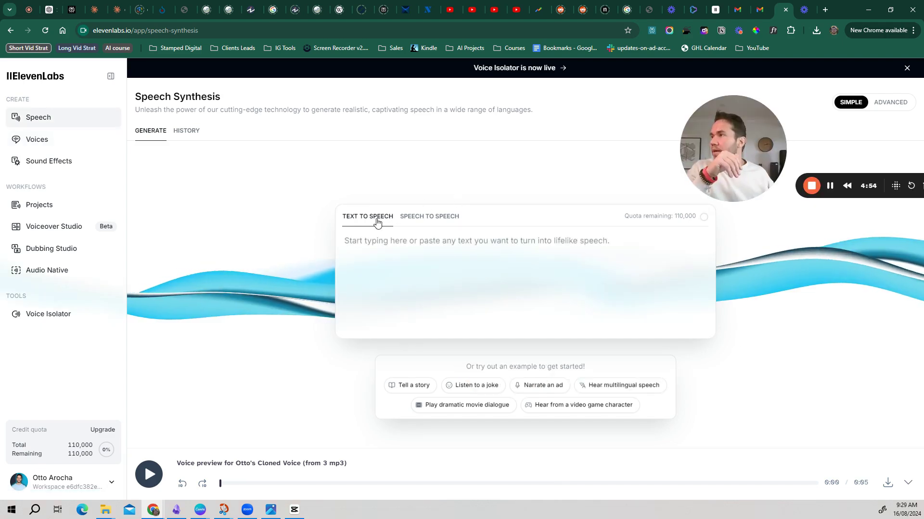
# Paste the email-list script and change 'and poof' to 'and' after Elon Musk
pyautogui.click(412, 255)
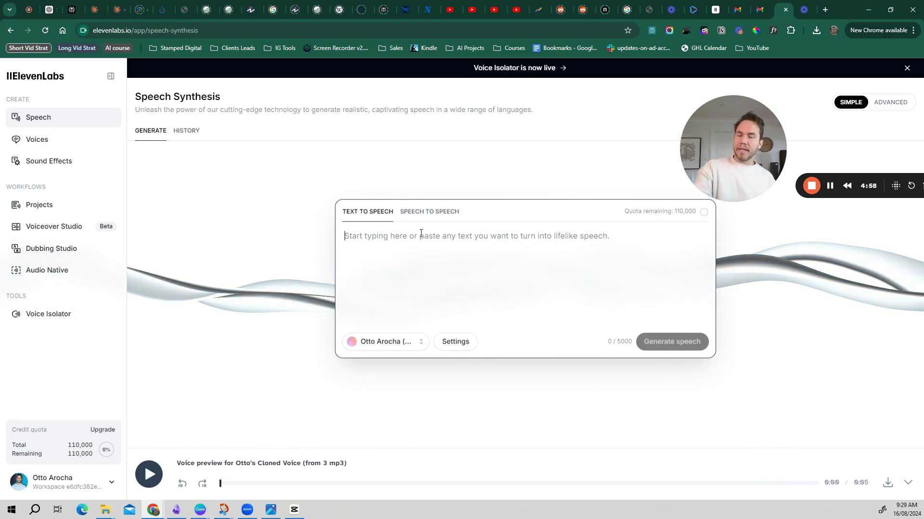
pyautogui.write('Social media is rented land. You’re at the mercy of algorithm changes. Remember when Instagram decided you no longer needed to see your friend’s posts in chronological order? Yeah, your business could be that friend’s post. One tweak from Mark Zuckerberg or Elon Musk, and poof – your reach plummets.  Let’s get real. You wouldn’t build your dream house on land you could be evicted from, right? So why build your business that way? Your email list, on the other hand, is like owning your own patch of paradise. You decide when to send an email, what to say, and who sees it. No algorithm is going to mess with that.')
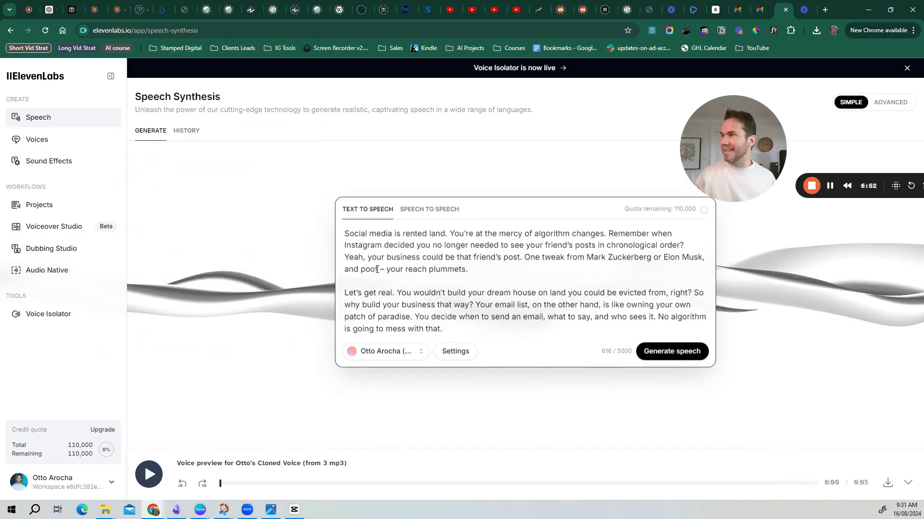
pyautogui.moveTo(378, 269); pyautogui.dragTo(355, 273)
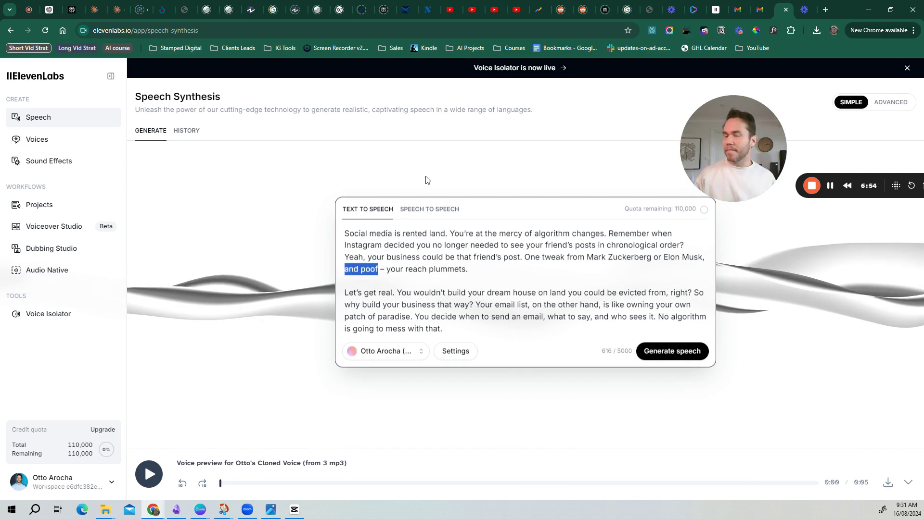
pyautogui.press('BackSpace')
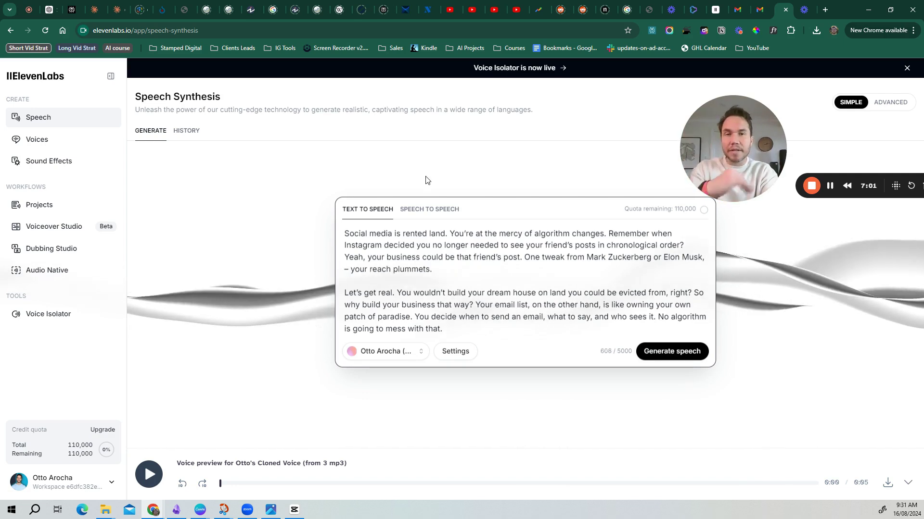
pyautogui.write('and')
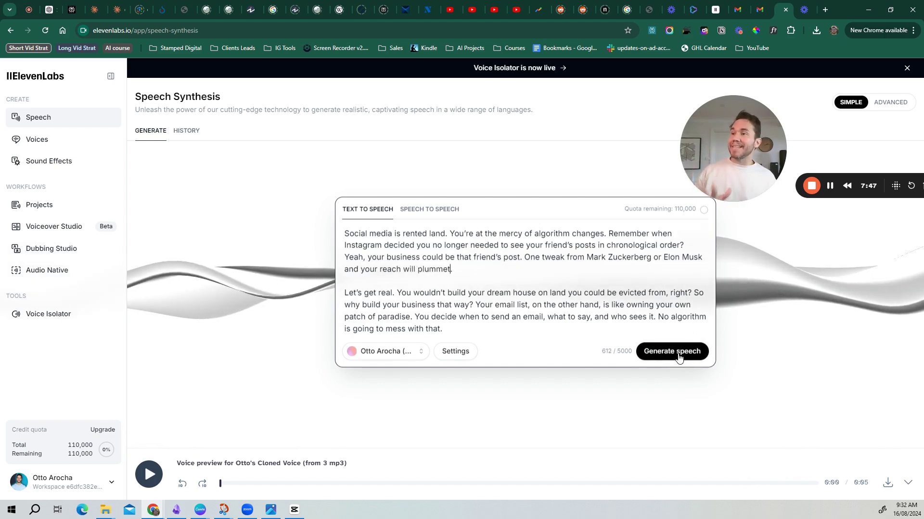
# Set Style Exaggeration to 6%, generate speech with the cloned voice, and pause playback
pyautogui.click(455, 352)
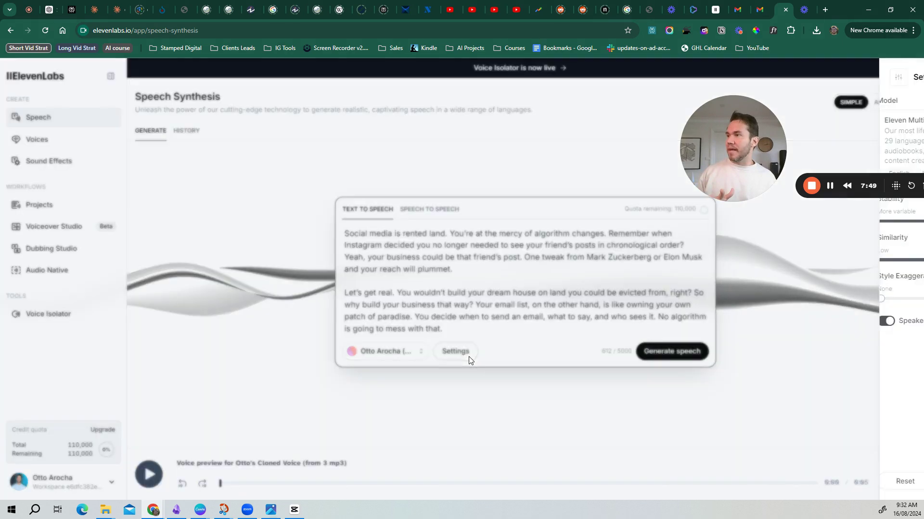
pyautogui.click(614, 186)
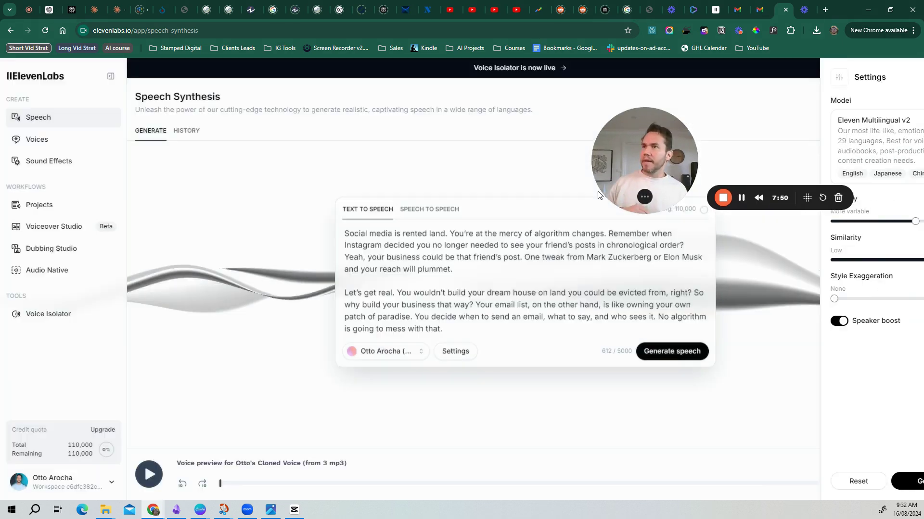
pyautogui.moveTo(289, 255); pyautogui.dragTo(220, 282)
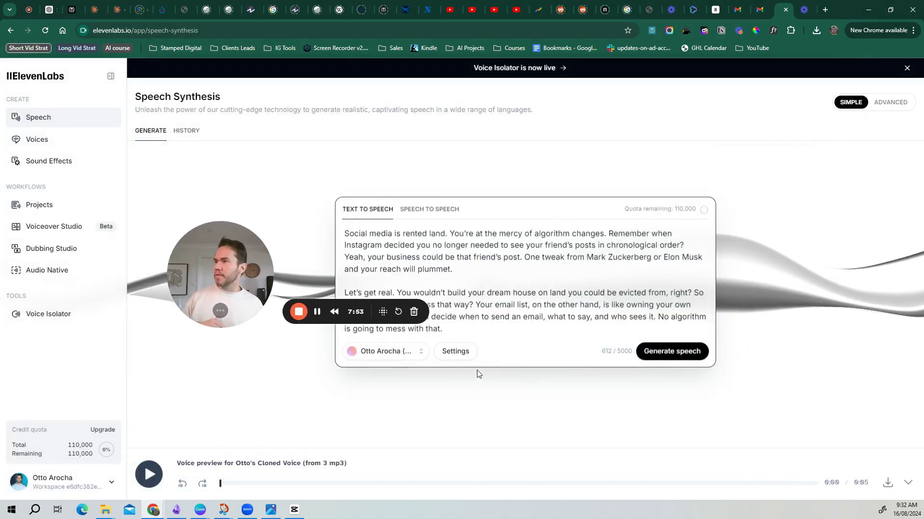
pyautogui.click(460, 356)
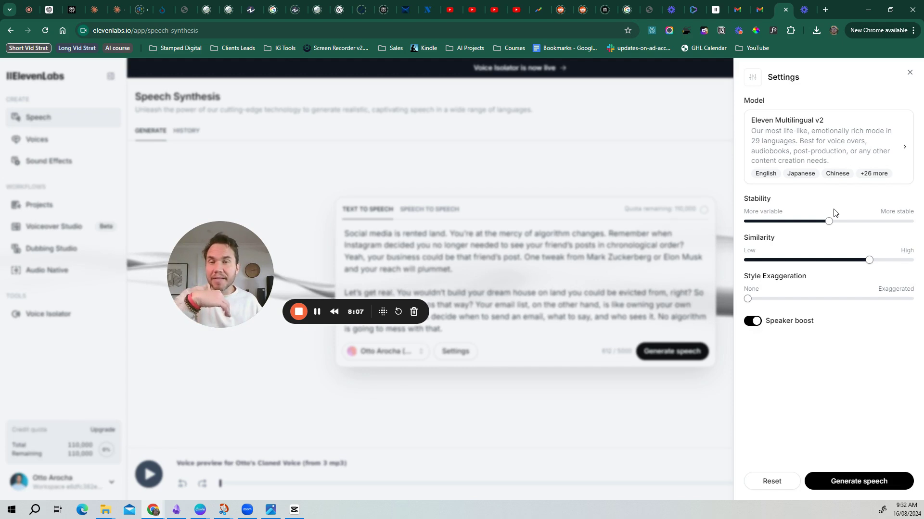
pyautogui.moveTo(816, 222)
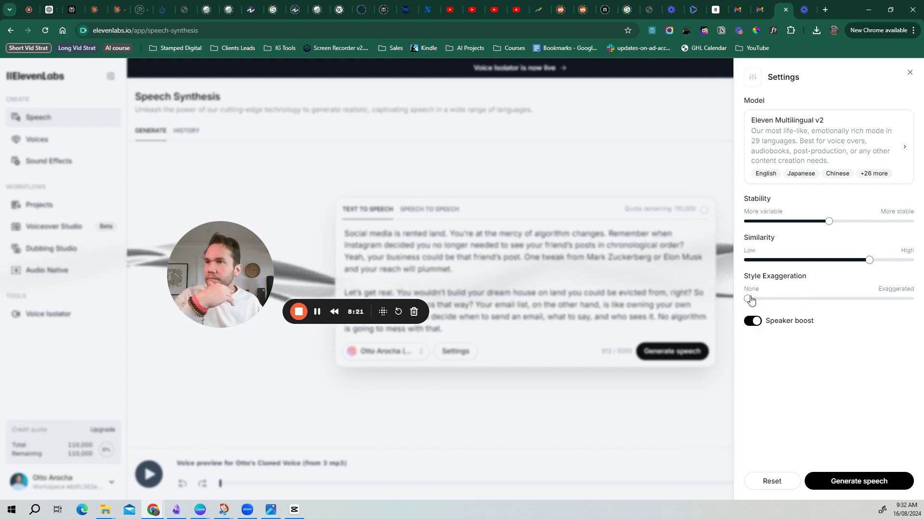
pyautogui.moveTo(750, 302)
pyautogui.moveTo(751, 301); pyautogui.dragTo(755, 301)
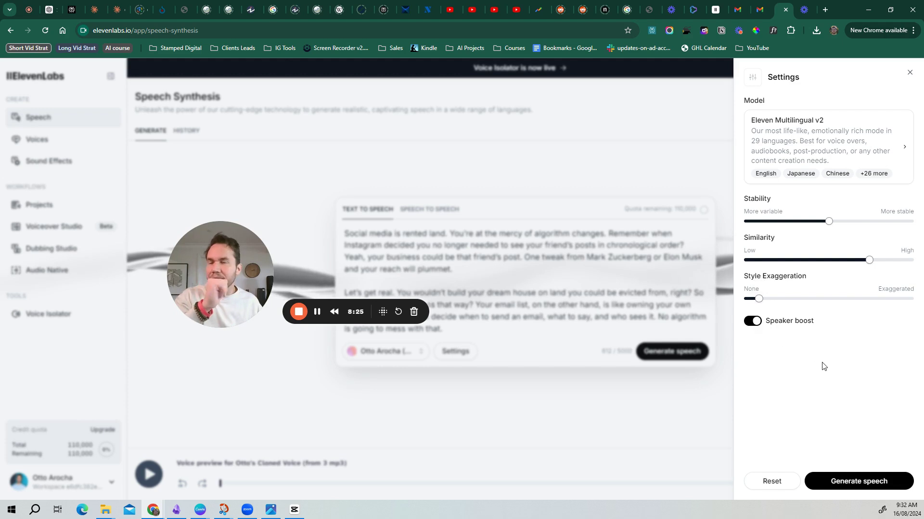
pyautogui.click(859, 485)
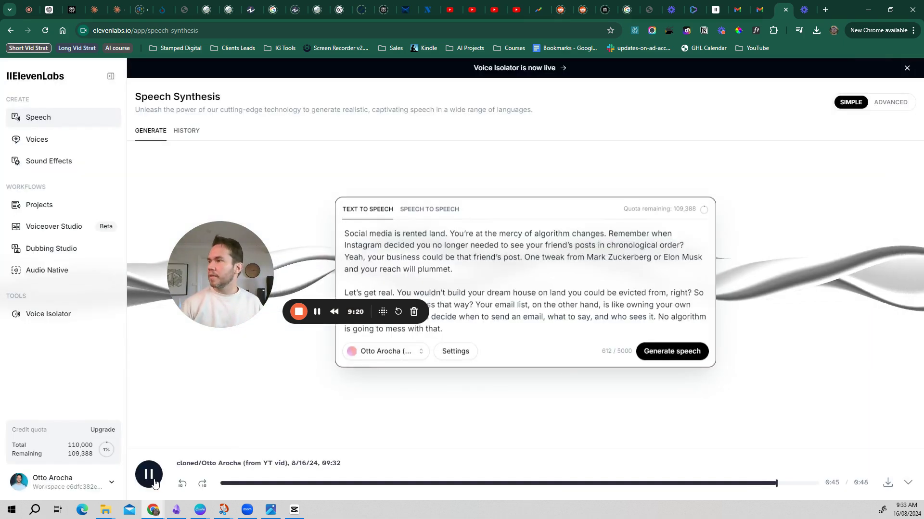
pyautogui.click(153, 482)
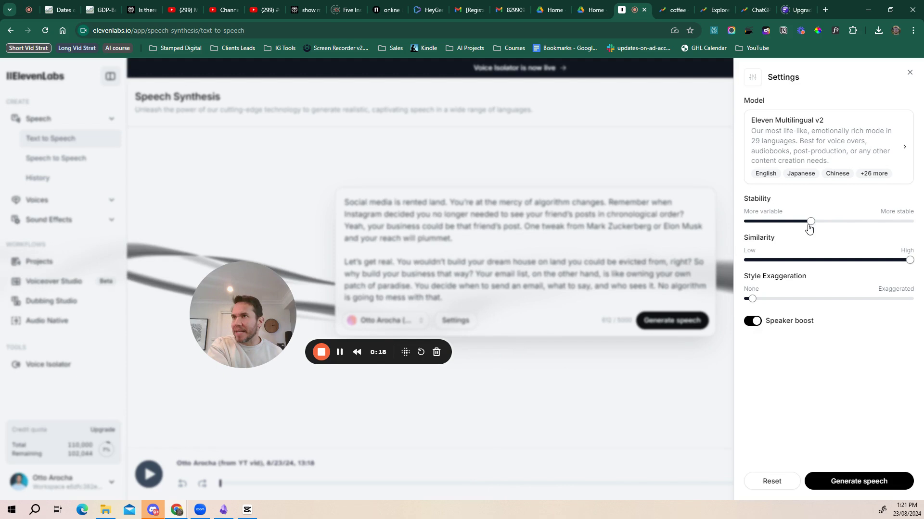
# Regenerate the script's speech with Stability at 39% and Similarity at 100%
pyautogui.moveTo(811, 226)
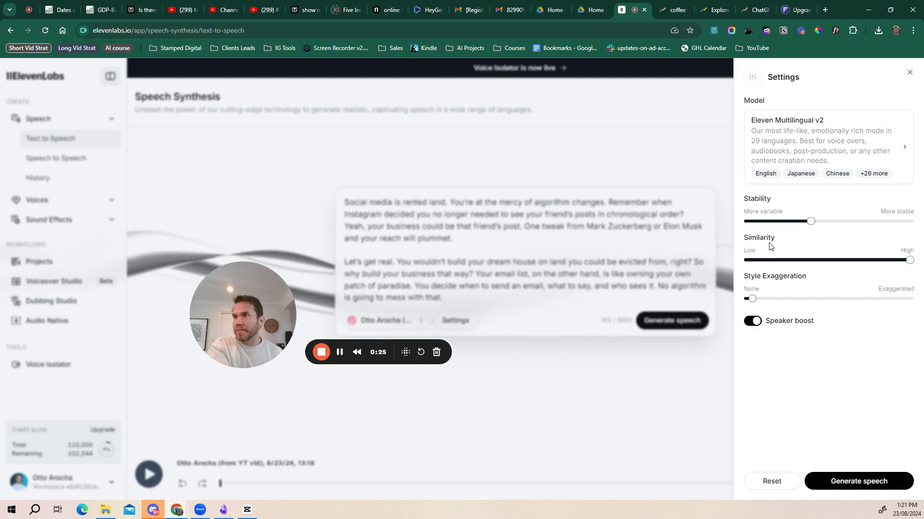
pyautogui.moveTo(909, 261)
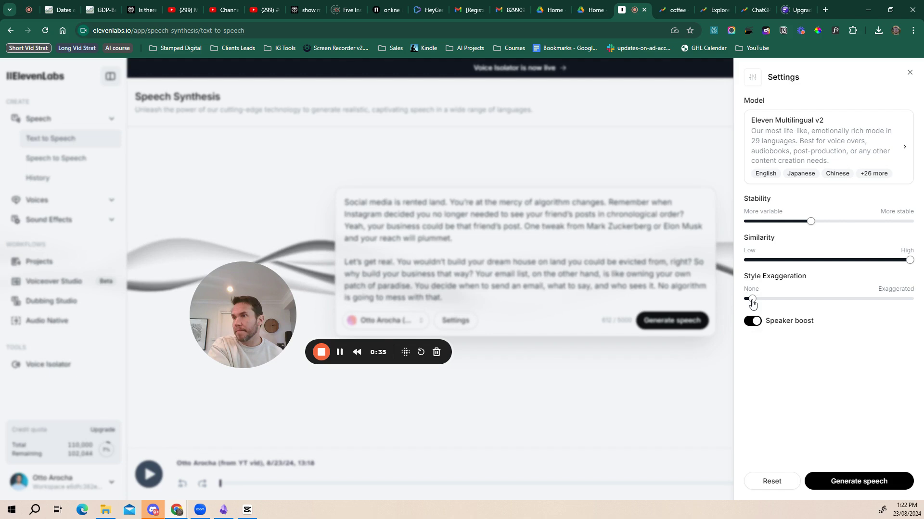
pyautogui.click(859, 482)
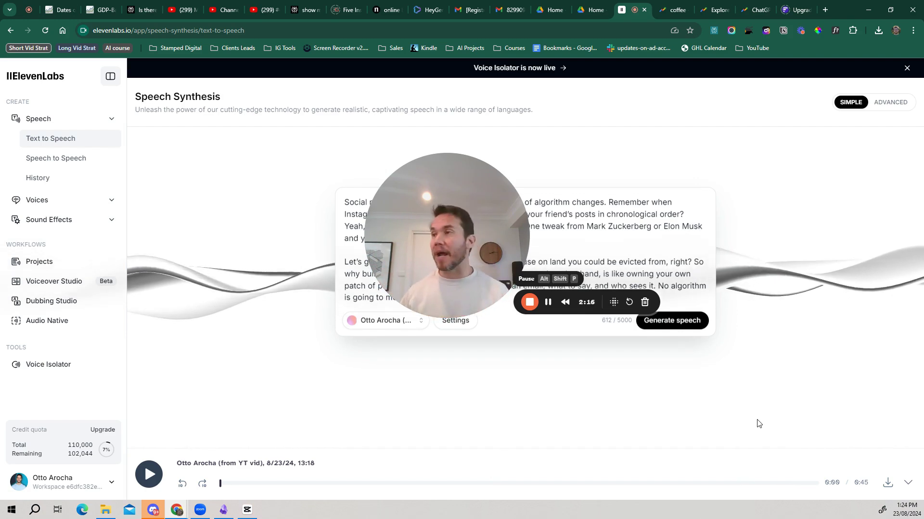
# Go to My Voices and begin adding a new voice to see the voice type options
pyautogui.click(75, 200)
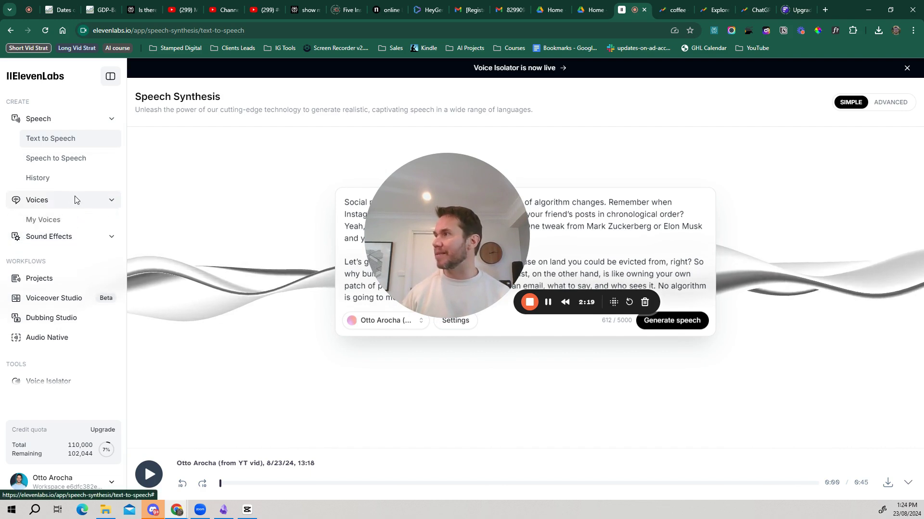
pyautogui.click(64, 225)
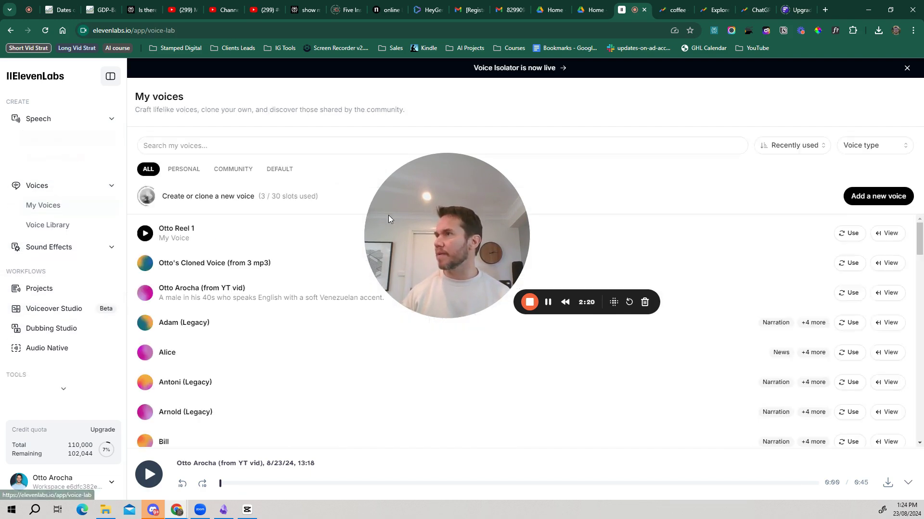
pyautogui.click(879, 197)
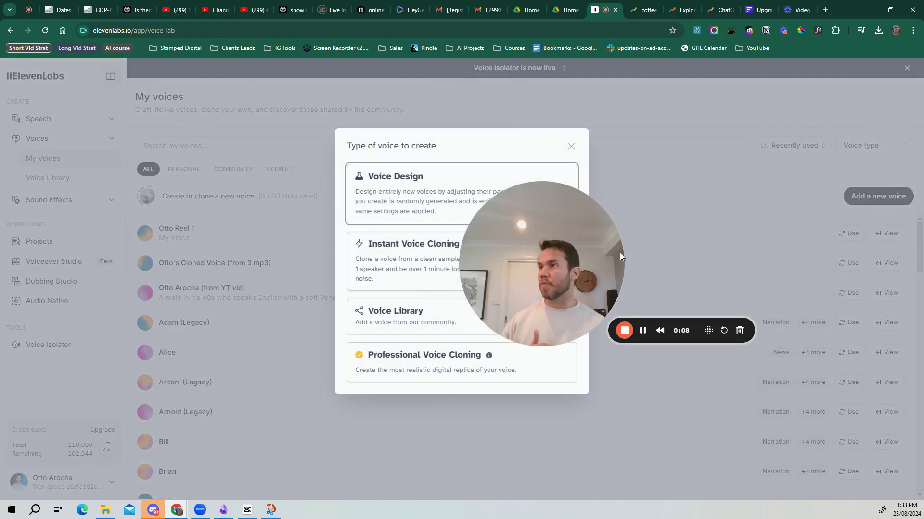
pyautogui.moveTo(614, 256); pyautogui.dragTo(691, 236)
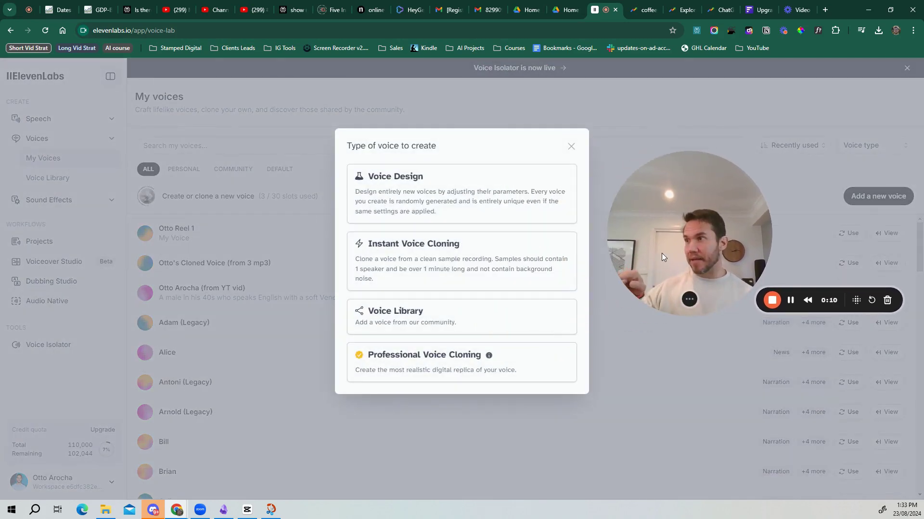